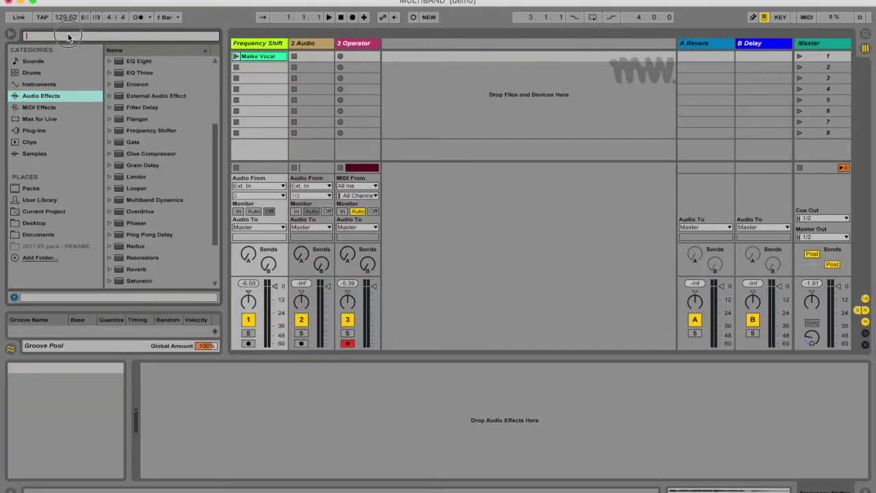
- Add a Frequency Shifter to the 3 Operator track and remove the accidental duplicate
text(fre)
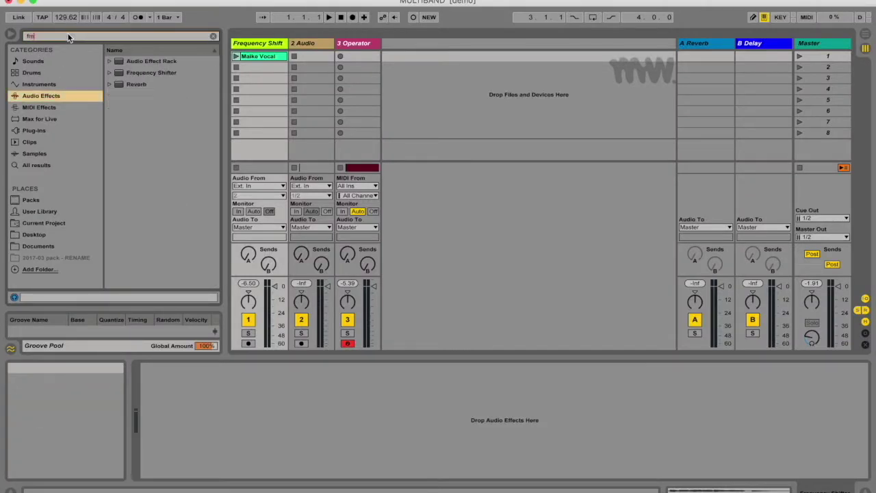
drag(119, 75, 371, 75)
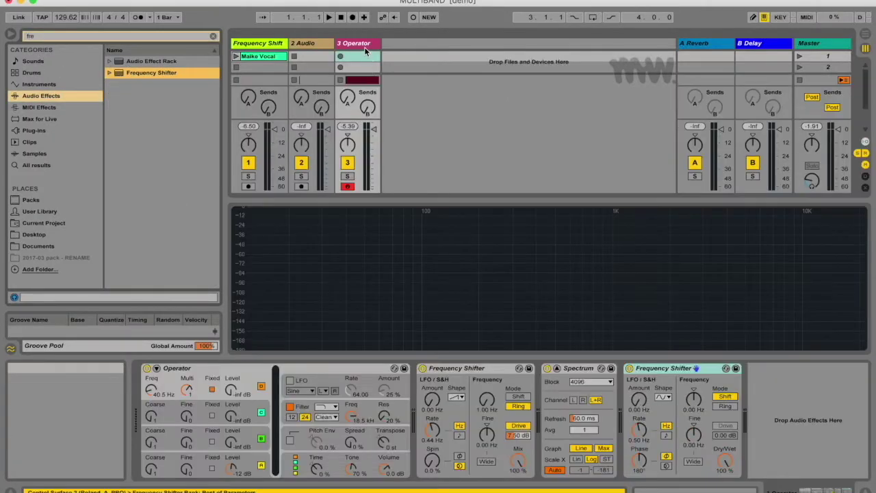
key(Delete)
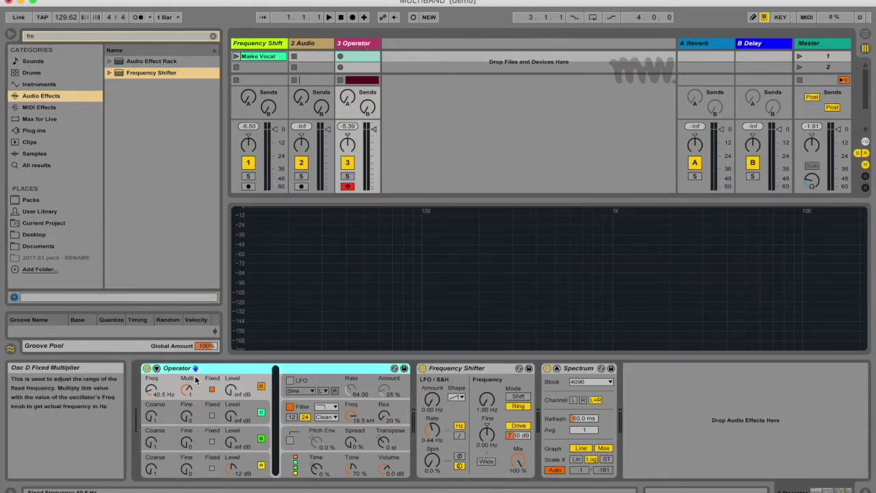
- Play a note on Operator, then switch the Frequency Shifter off and select it
key(a)
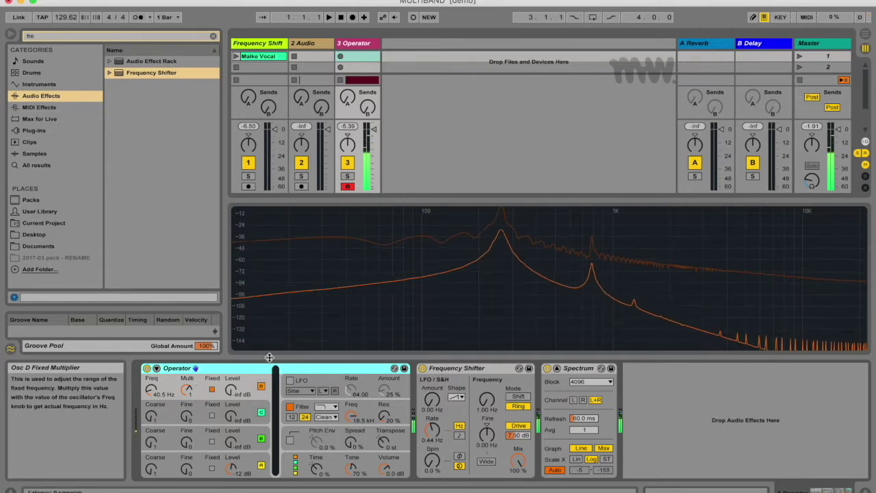
click(422, 368)
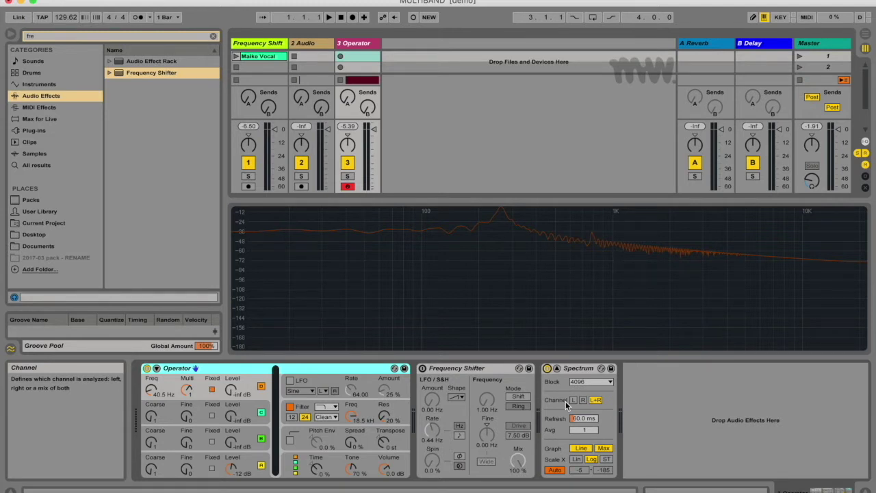
click(489, 369)
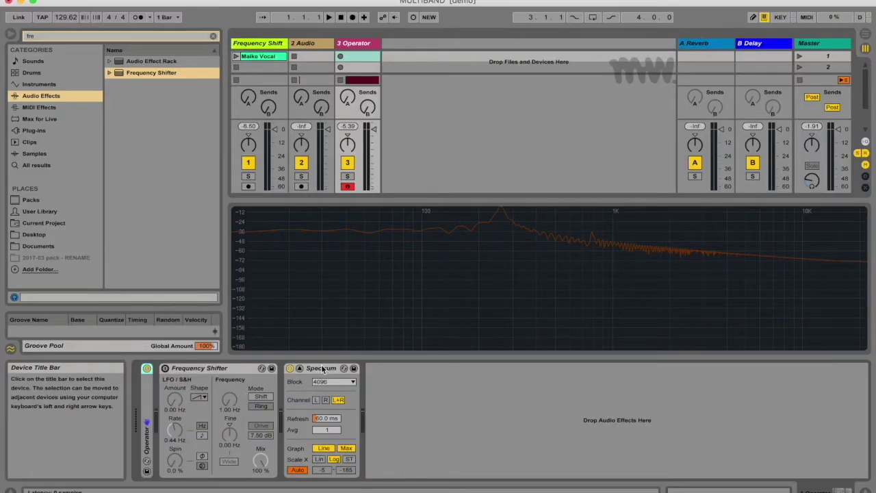
- Delete the old Spectrum and insert a fresh Spectrum after the Frequency Shifter
right_click(322, 370)
click(335, 400)
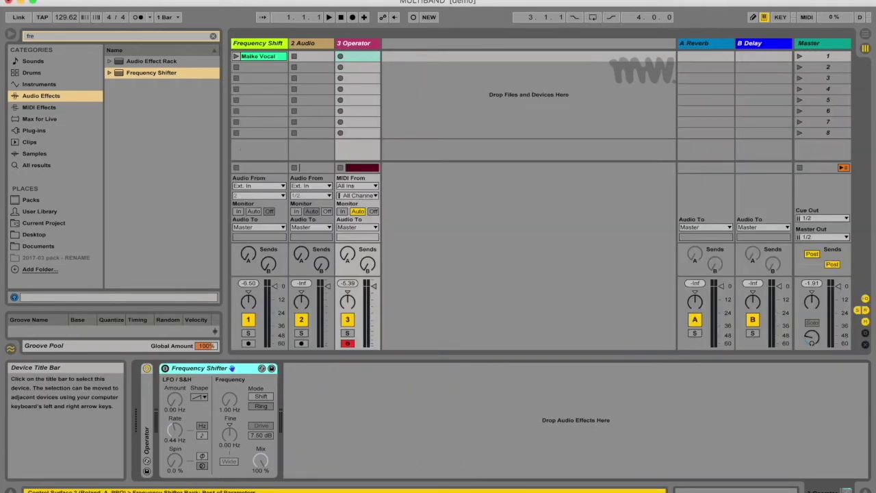
click(61, 36)
text(spe)
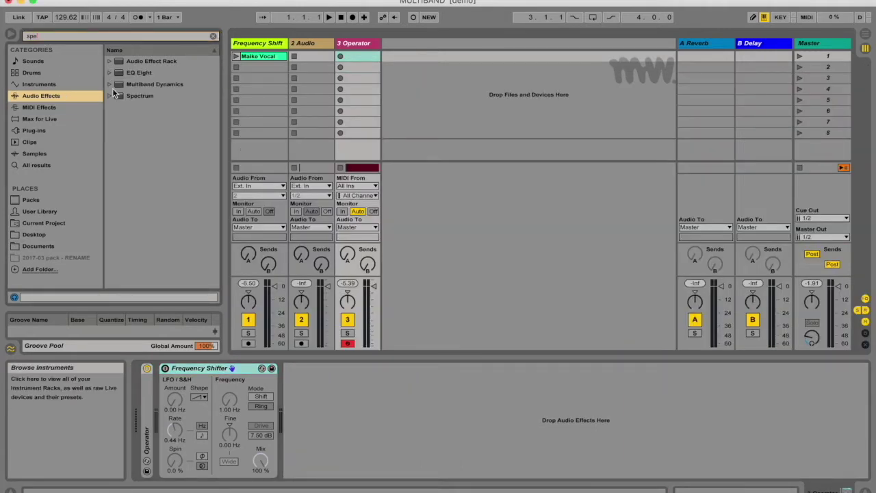
drag(130, 97, 324, 446)
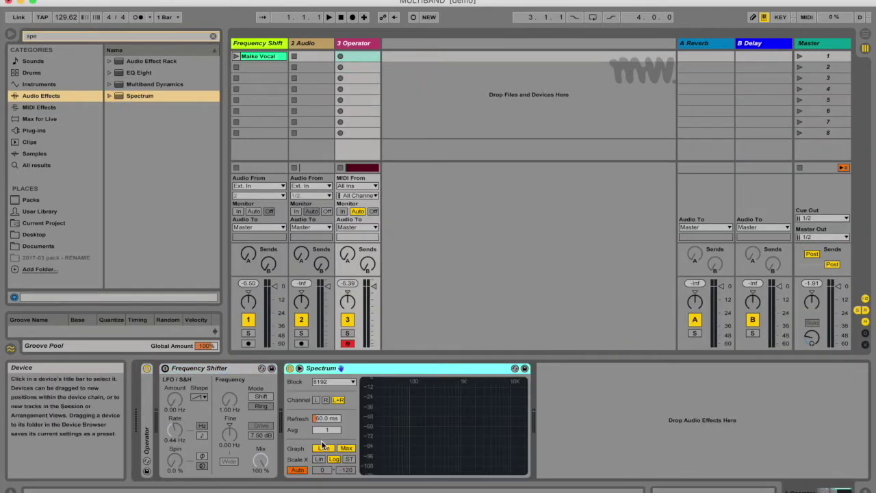
- Expand the Spectrum display in the main window, enlarge it, and hide the browser
double_click(432, 425)
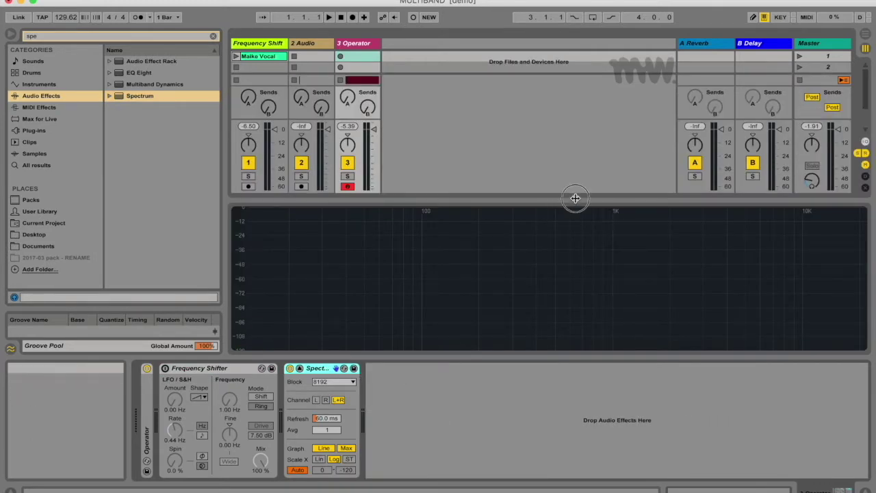
drag(575, 199, 589, 104)
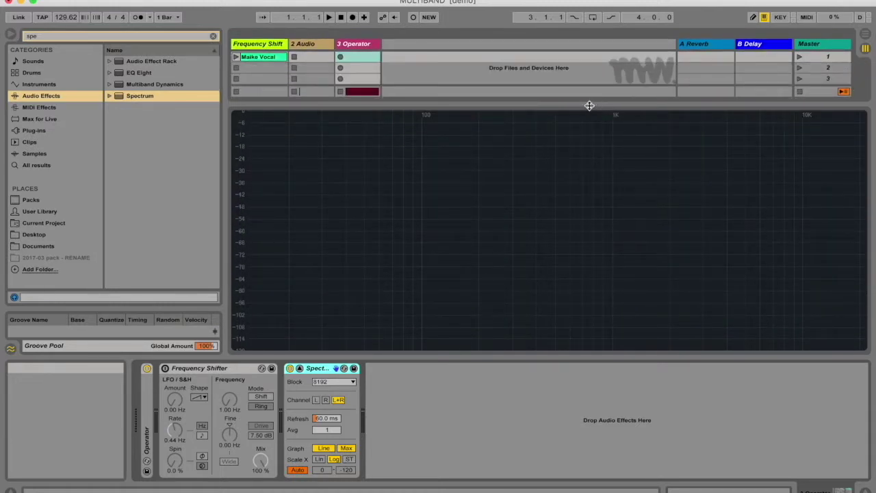
click(10, 33)
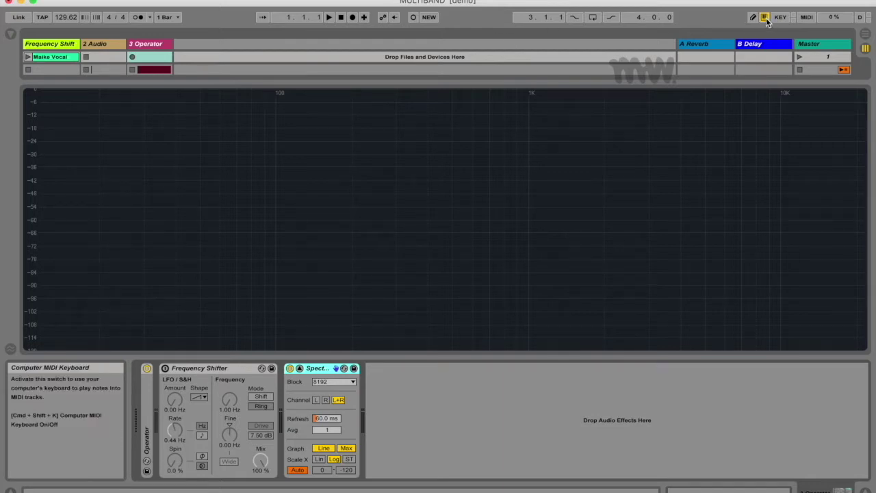
- Play a C3 note on Operator twice and inspect its spectrum peak near 259–264 Hz
key(a)
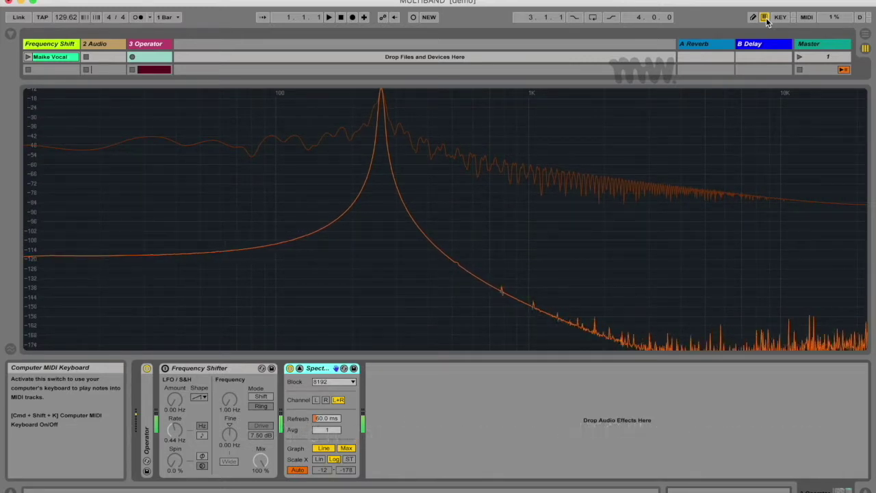
mouse_move(382, 93)
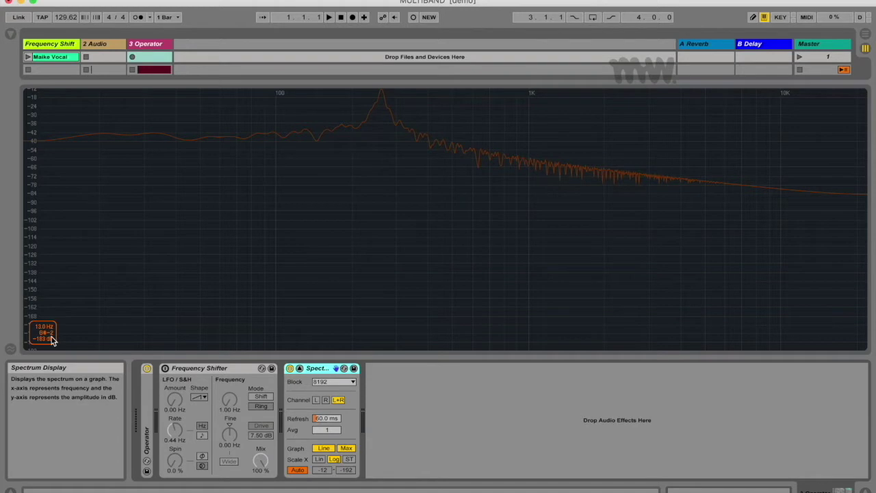
key(a)
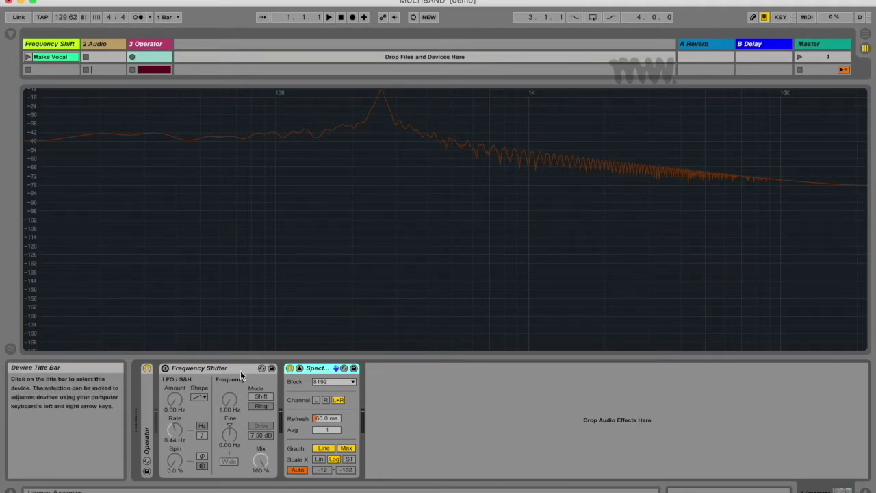
- Re-enable the Frequency Shifter, check its LFO Amount, and switch it to Shift mode
click(165, 369)
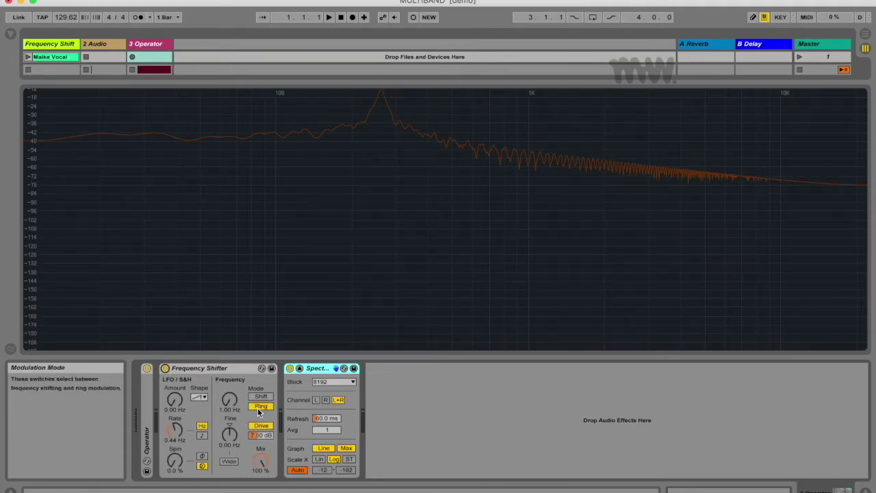
click(174, 403)
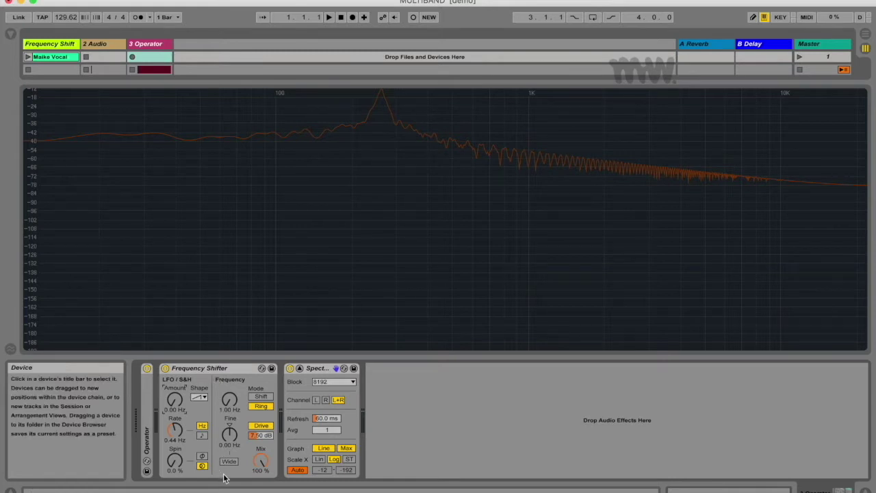
click(261, 396)
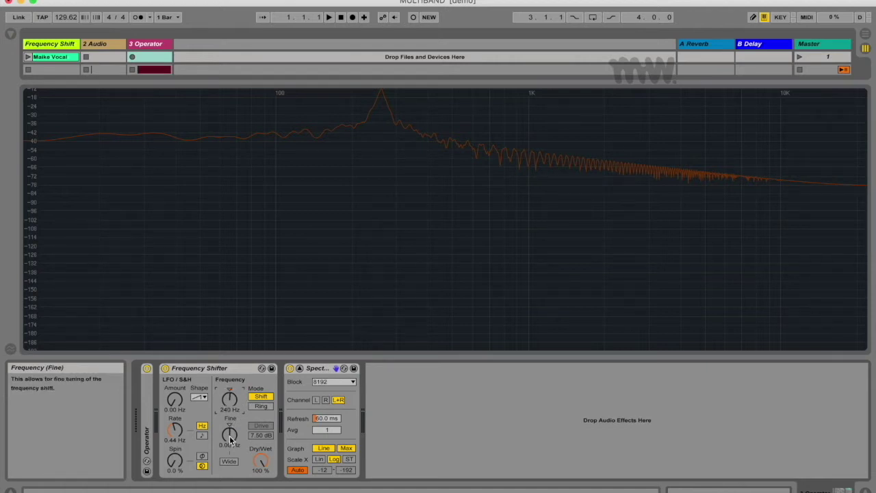
- Bring the fine shift near zero and set the coarse shift to 350 Hz
drag(229, 433, 229, 455)
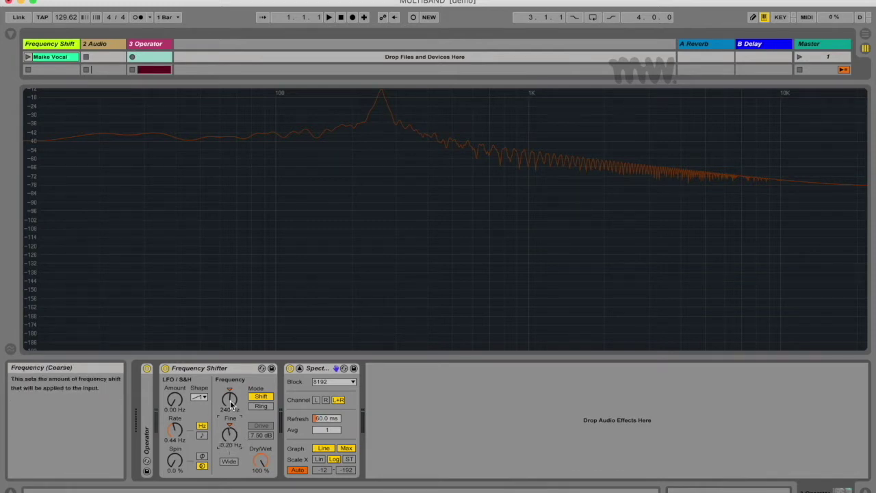
click(229, 409)
key(BackSpace)
text(350)
key(Return)
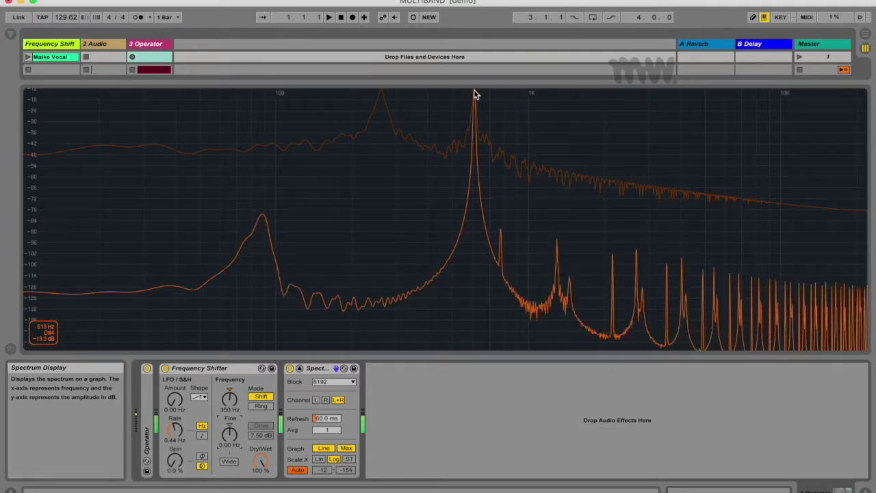
- Compare bypassed sound, try 250 Hz coarse with 100 Hz fine, then return to 350 Hz, fine 0.00 Hz
click(164, 368)
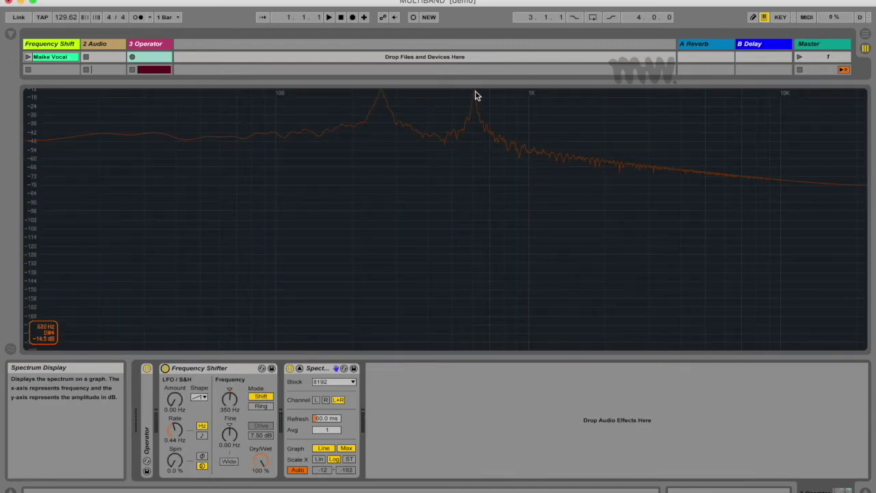
click(229, 410)
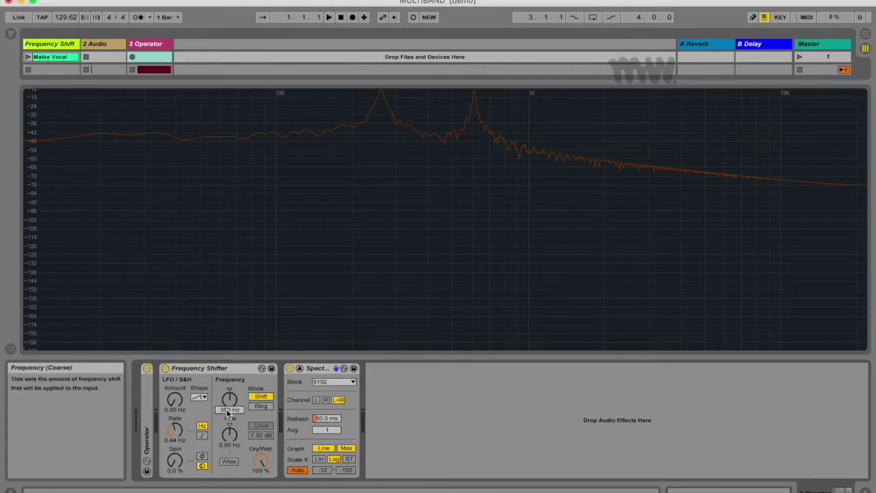
text(250)
key(Return)
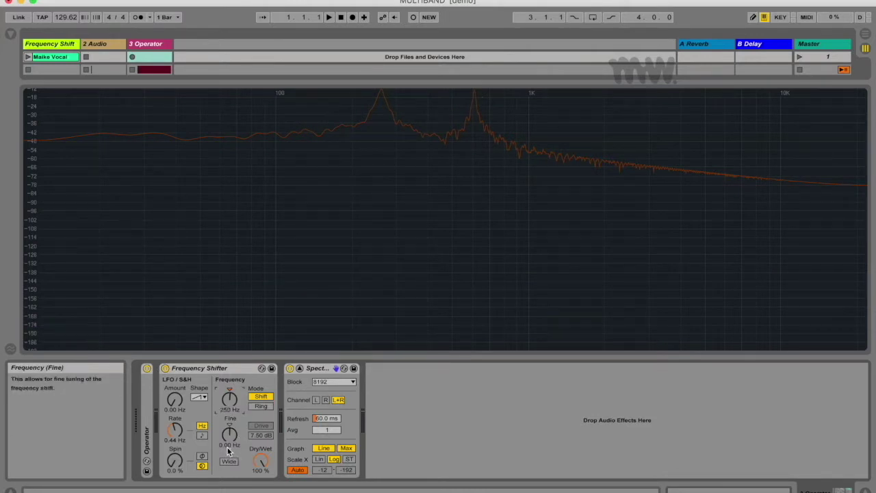
click(229, 445)
text(100)
key(Return)
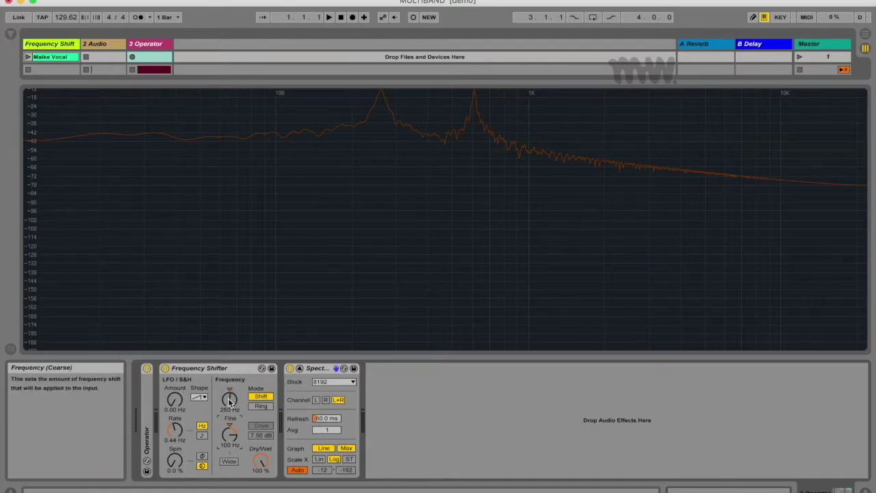
key(space)
drag(253, 432, 233, 449)
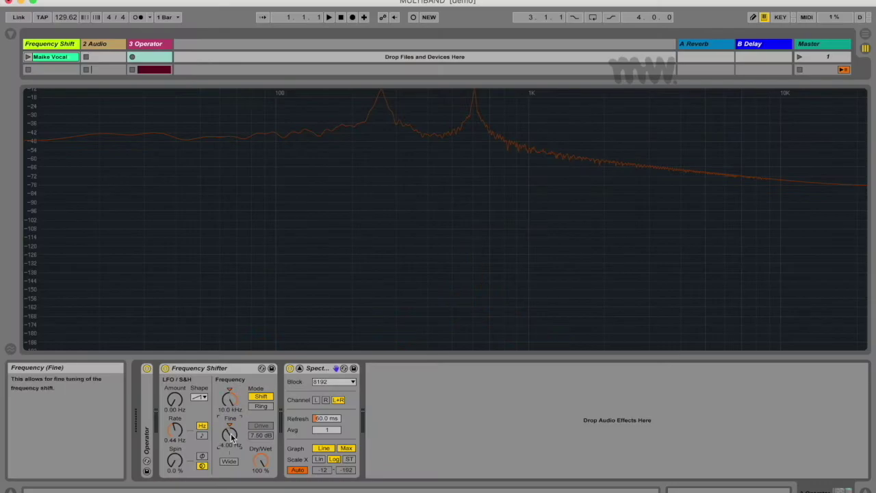
- Switch the Frequency Shifter to Ring mode, raise its frequency, then return to Shift mode
click(263, 405)
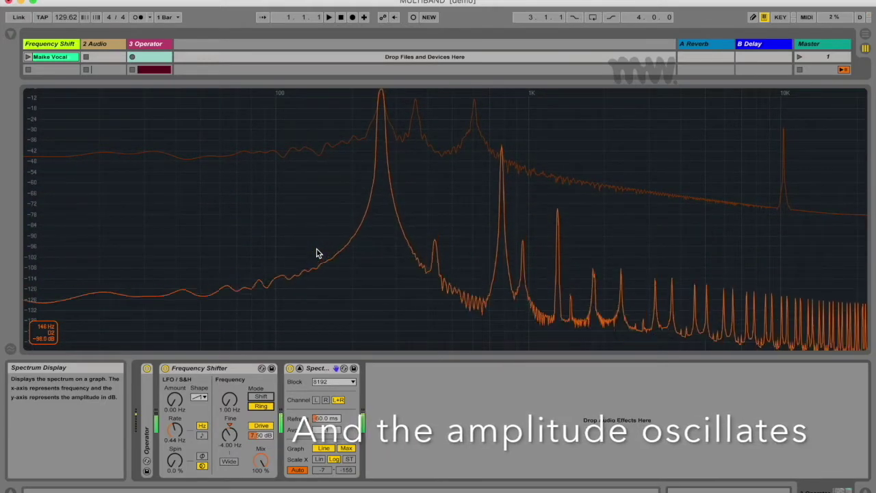
drag(230, 409, 230, 400)
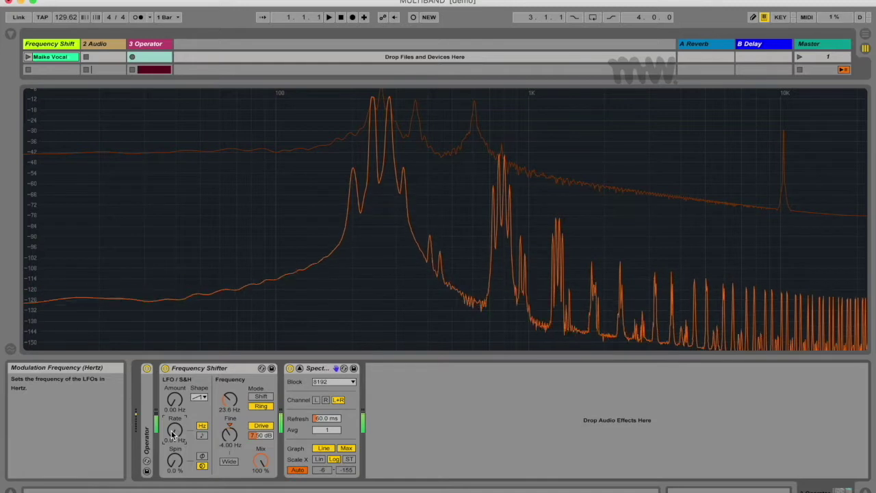
click(259, 397)
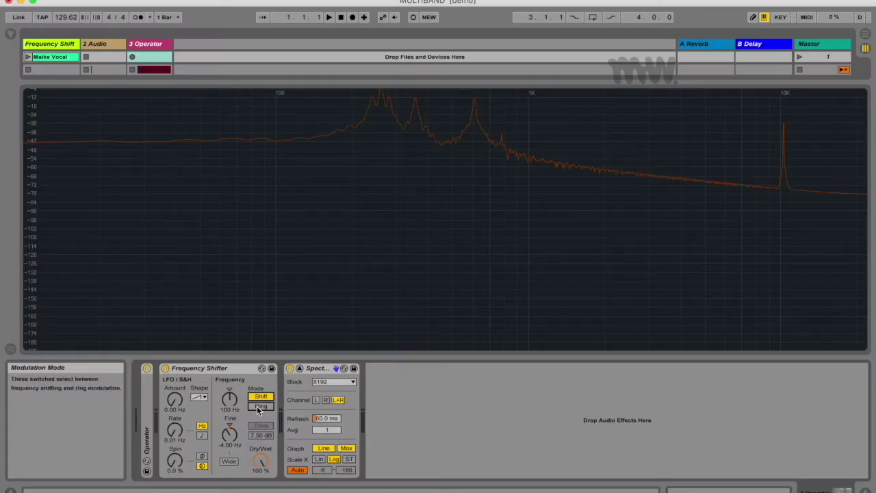
- Enable Wide for a -500 Hz spread, switch to Ring mode, and turn Drive off
click(229, 461)
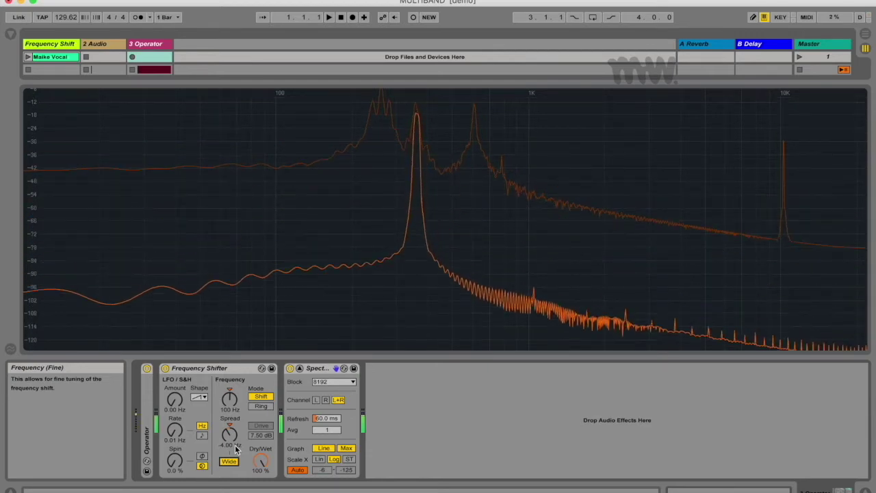
click(258, 405)
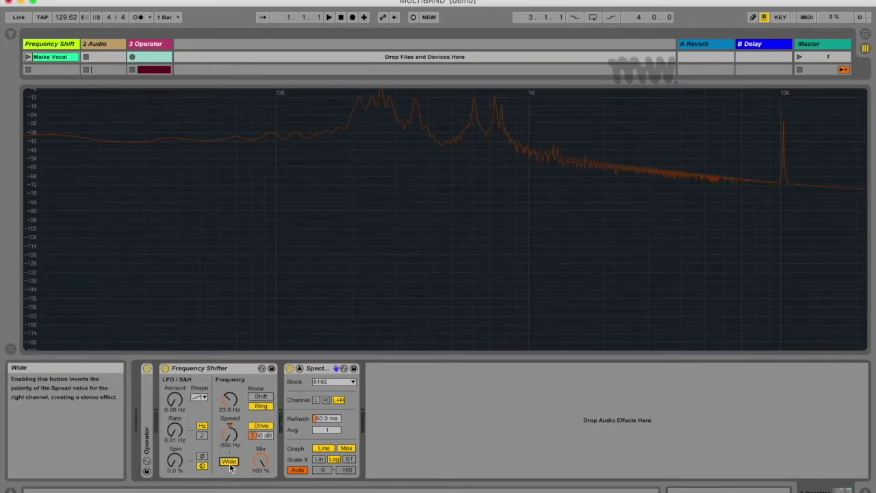
click(262, 426)
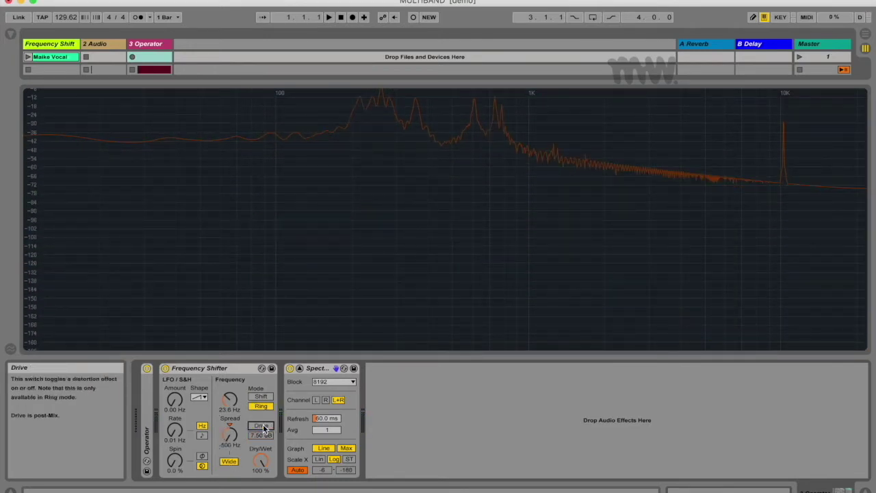
- Re-enable Drive, stay in Ring mode, play back, and raise the drive level to 24.0 dB
click(263, 425)
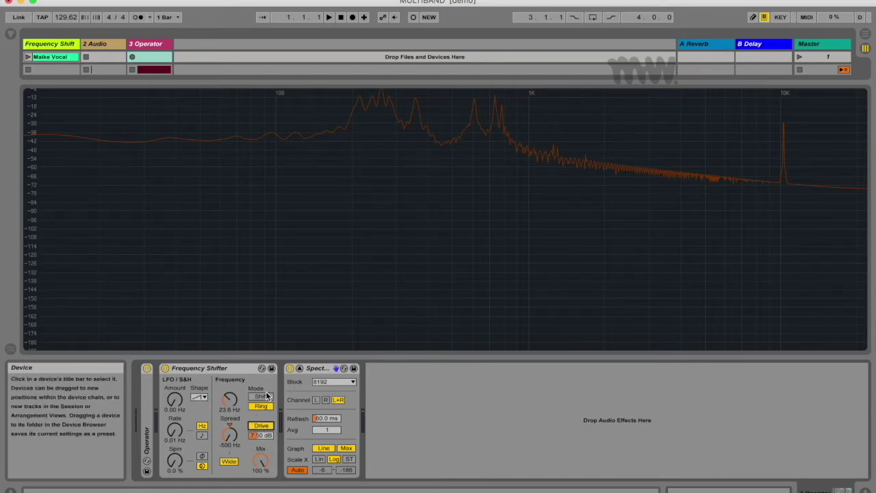
click(267, 397)
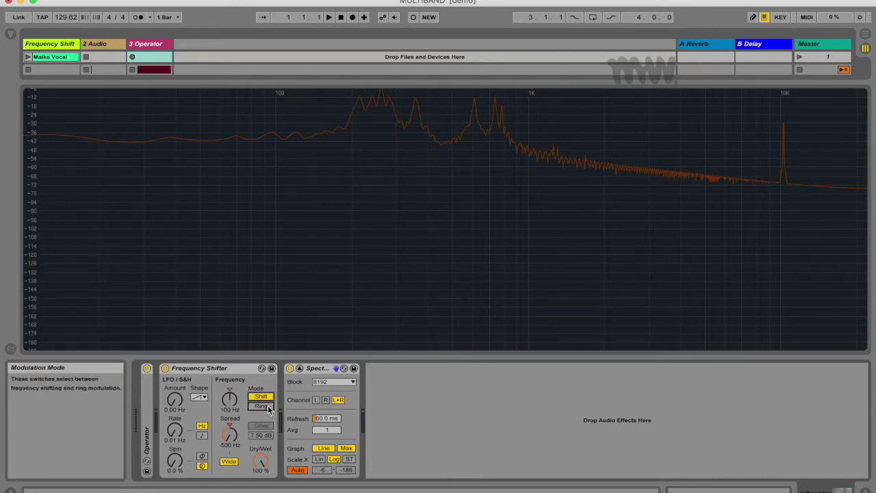
click(268, 406)
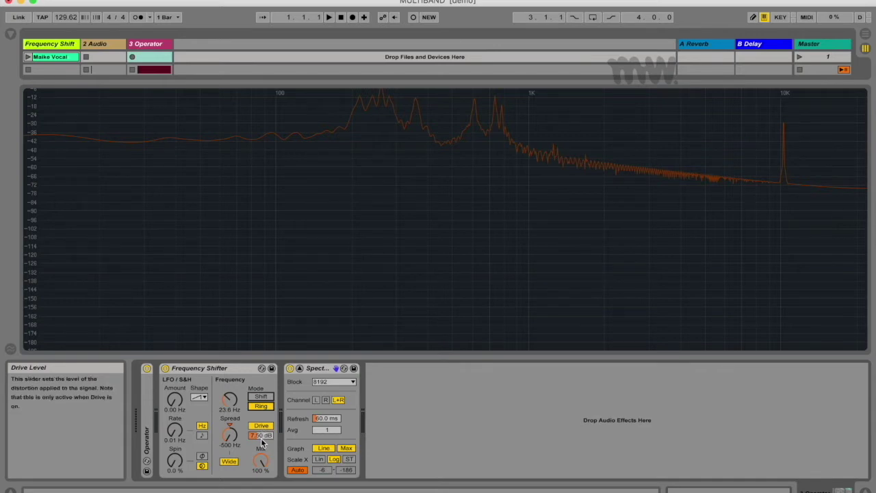
key(space)
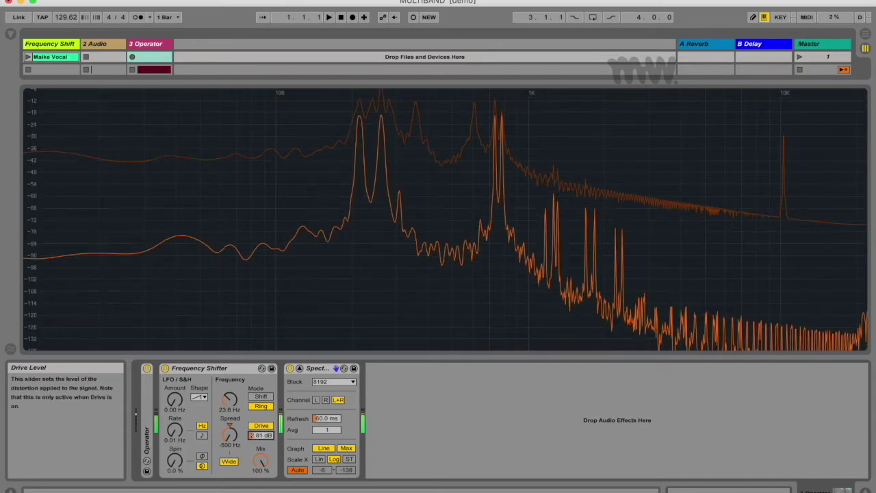
drag(261, 435, 260, 411)
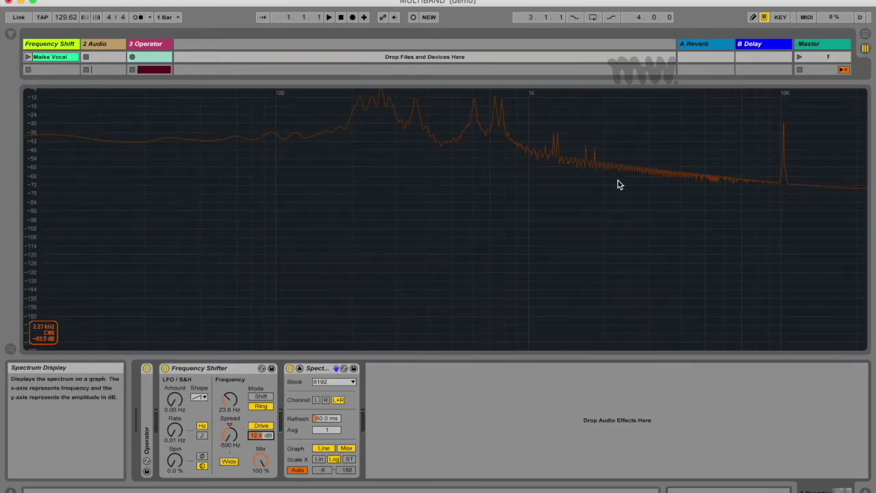
drag(261, 435, 261, 408)
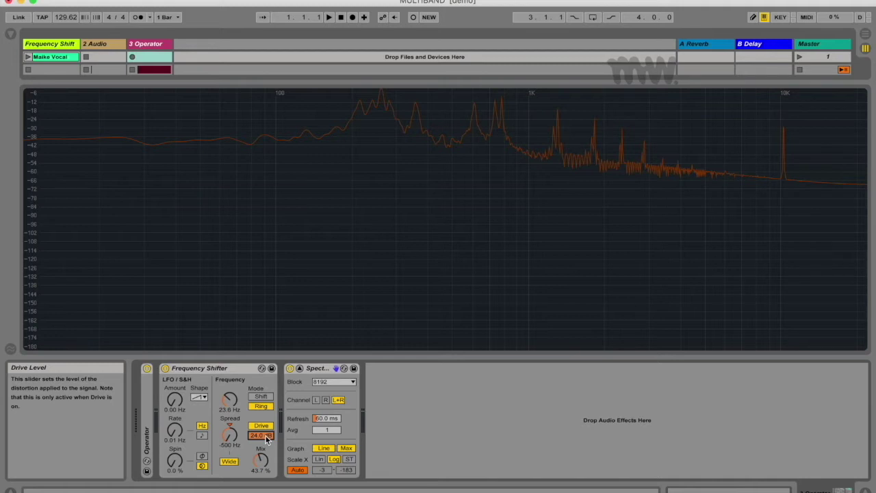
- Reset frequency to 1.00 Hz and spread to 0.00 Hz, and give the LFO a sine shape
click(230, 444)
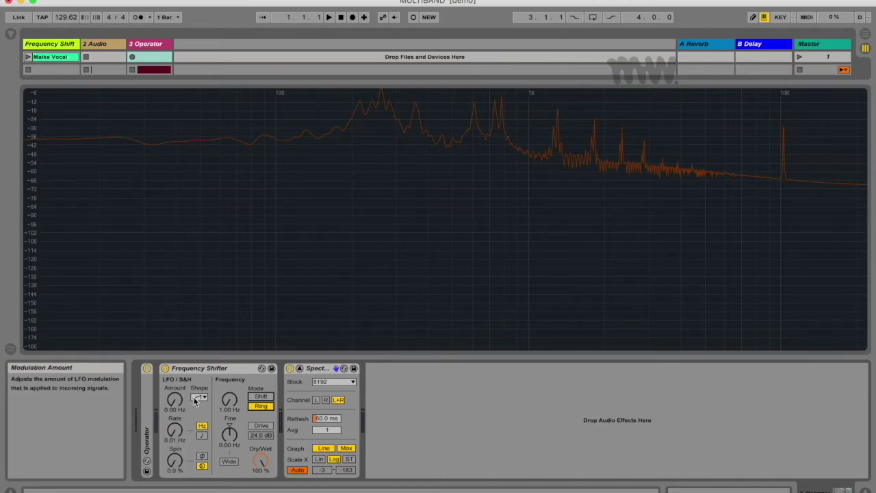
click(195, 401)
click(202, 404)
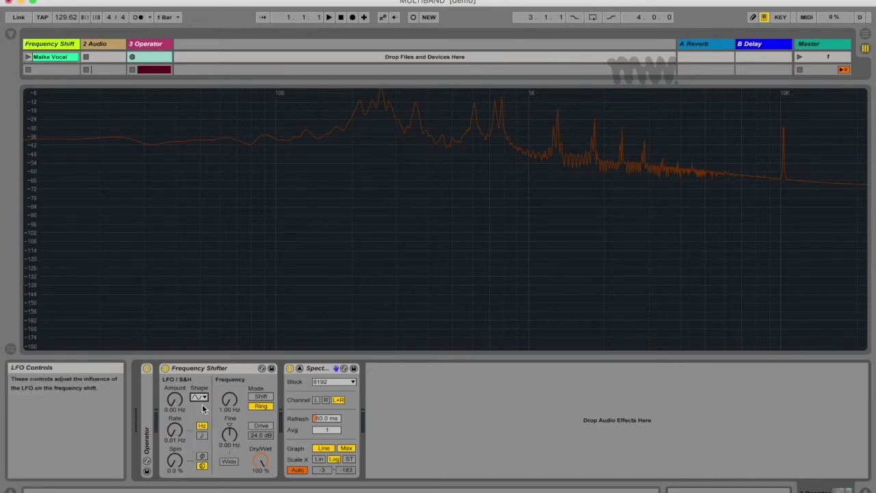
click(636, 191)
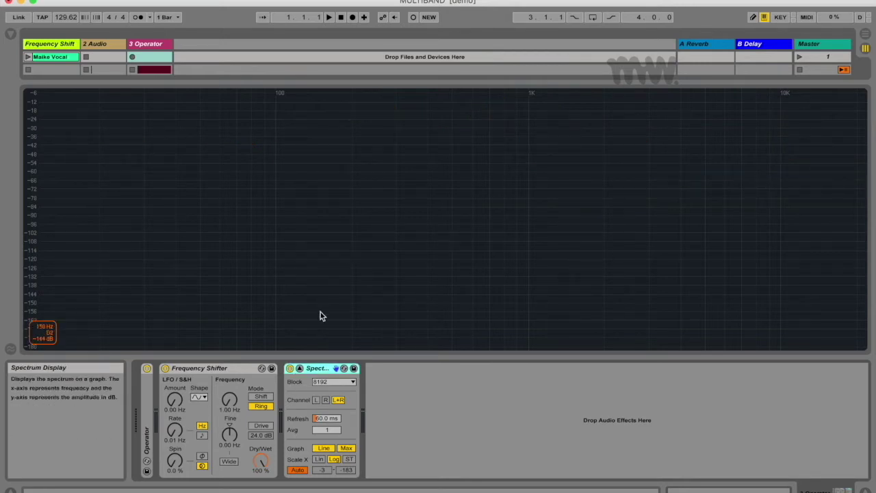
- Switch to Shift mode, raise the LFO rate to about 0.71 Hz, and choose the ramp shape
click(260, 397)
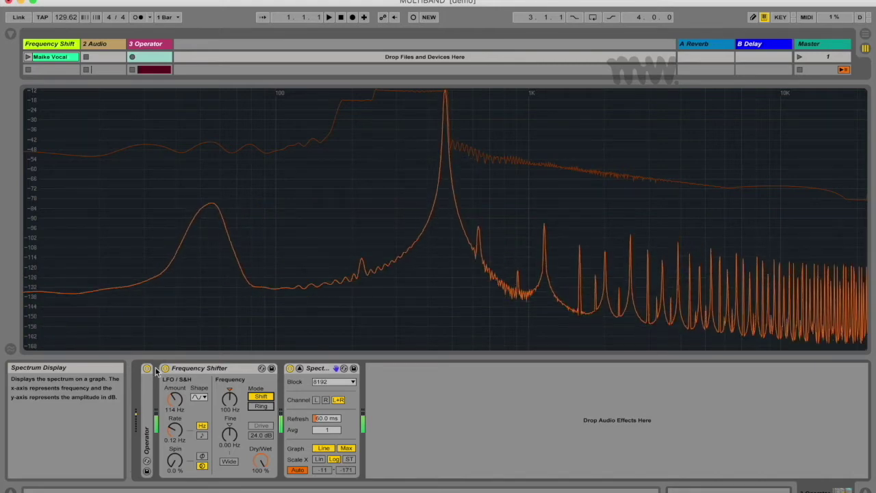
drag(175, 429, 174, 408)
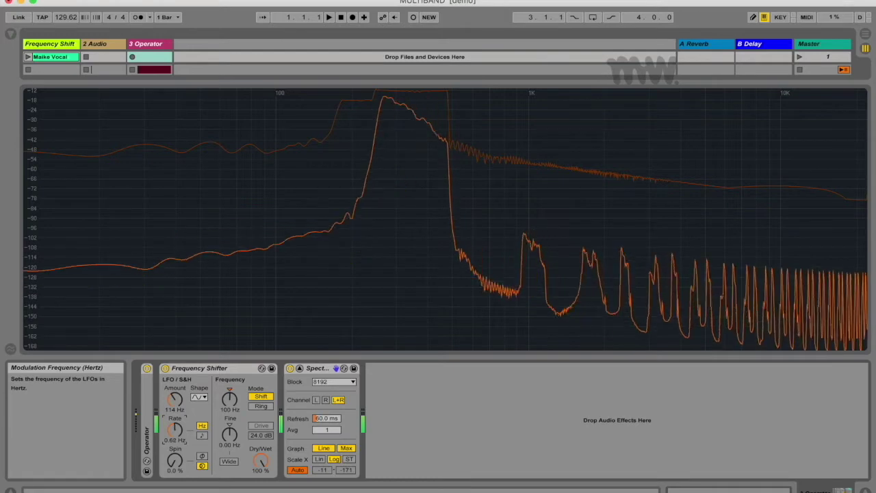
click(202, 399)
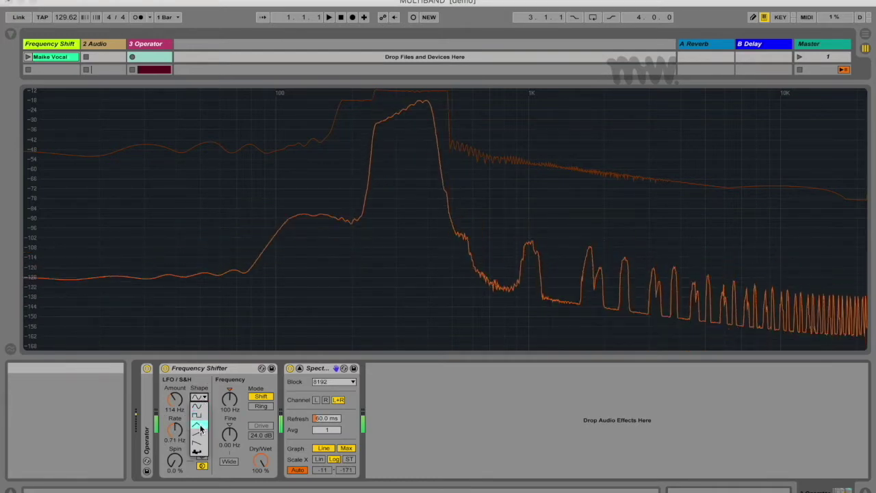
click(200, 421)
click(203, 399)
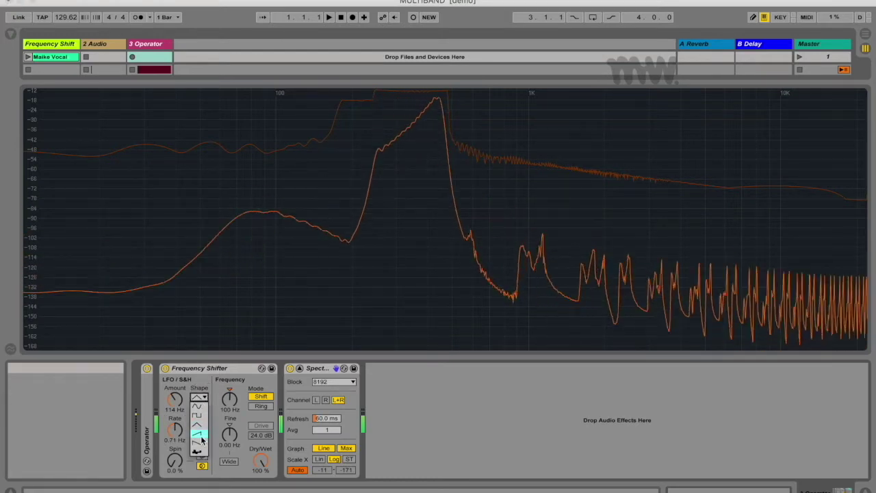
click(202, 439)
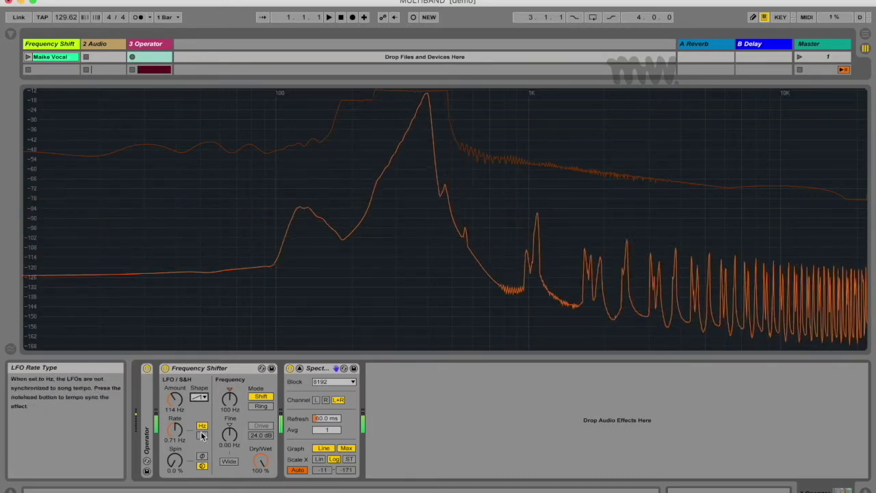
- Sync the LFO rate to tempo at 1/4 and turn the metronome off
click(202, 437)
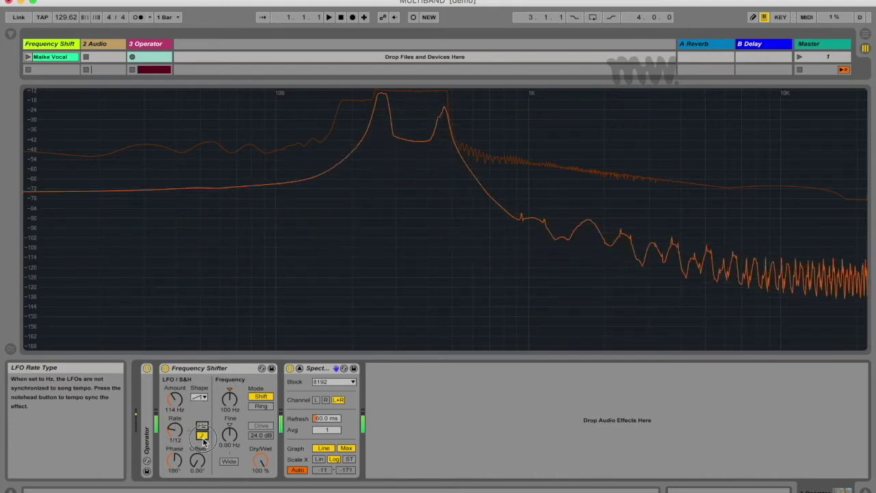
drag(176, 438, 175, 427)
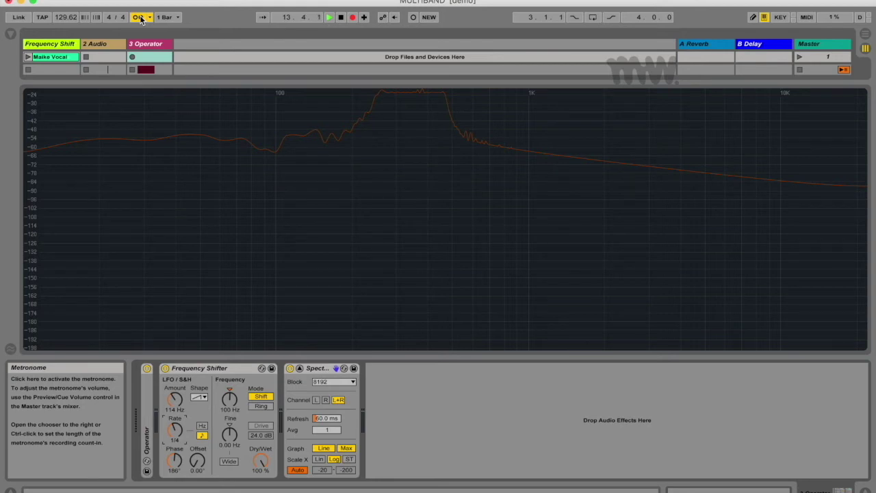
click(139, 17)
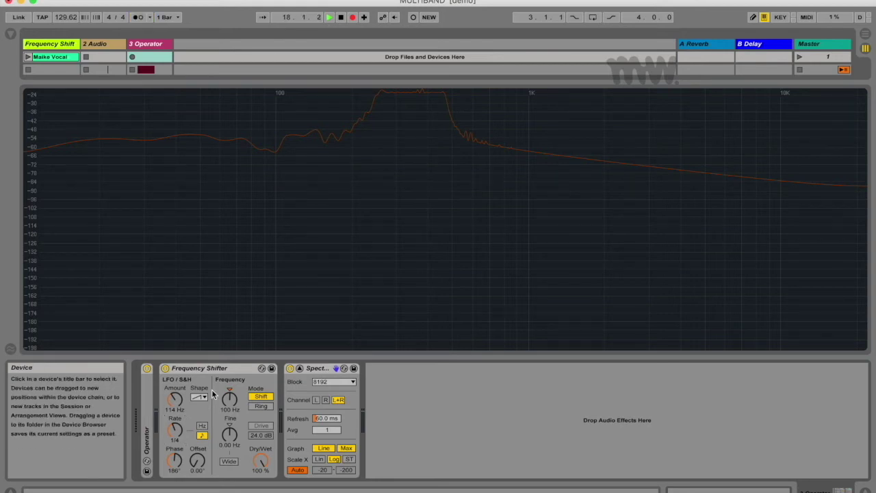
- Sweep the LFO phase offset up, then bring it back down to 0.00°
drag(175, 467, 174, 438)
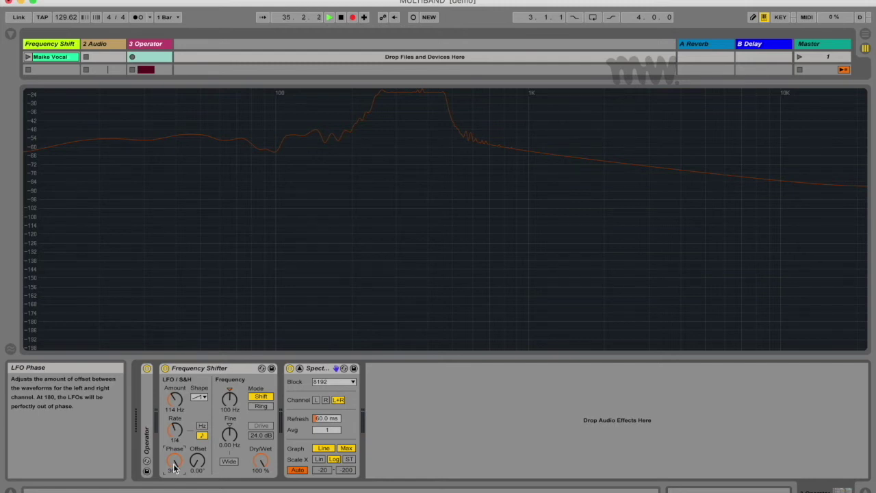
drag(174, 467, 174, 472)
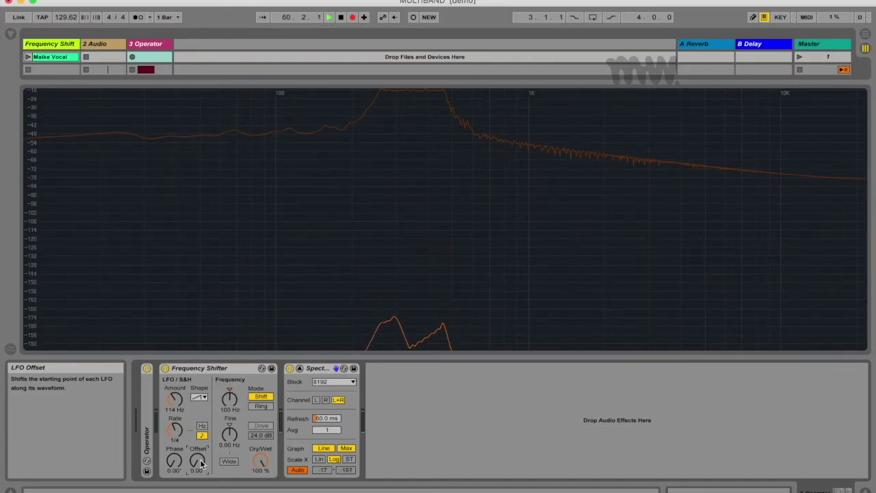
click(233, 399)
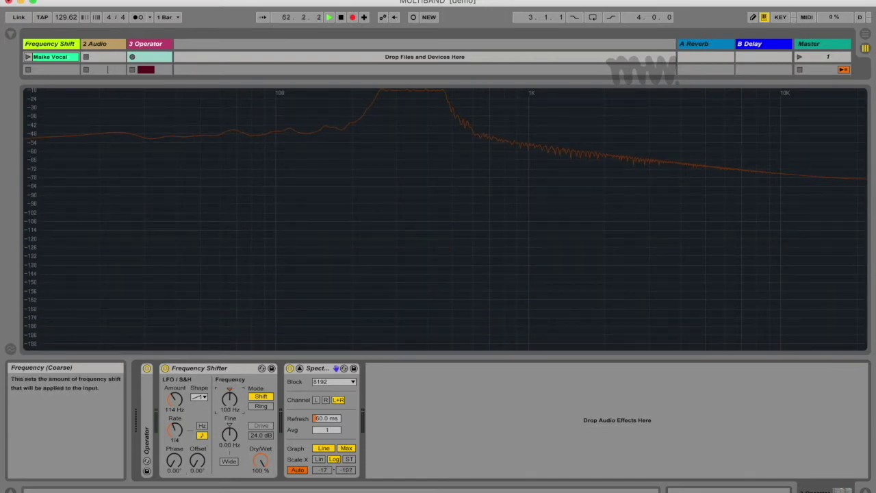
- Nudge the shift frequency, set LFO amount to 96.8 Hz, then choose Ring mode with a square LFO
mouse_move(232, 399)
mouse_down()
mouse_move(233, 412)
mouse_move(232, 401)
mouse_up()
drag(175, 401, 175, 411)
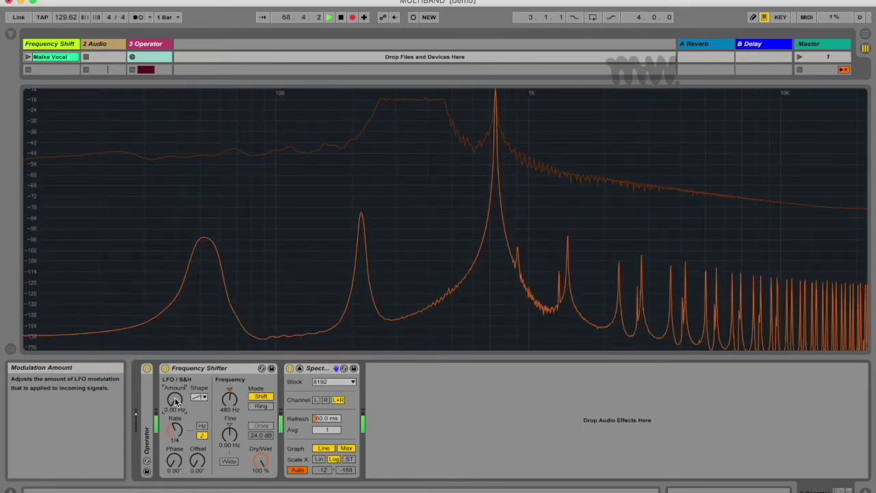
drag(175, 401, 176, 376)
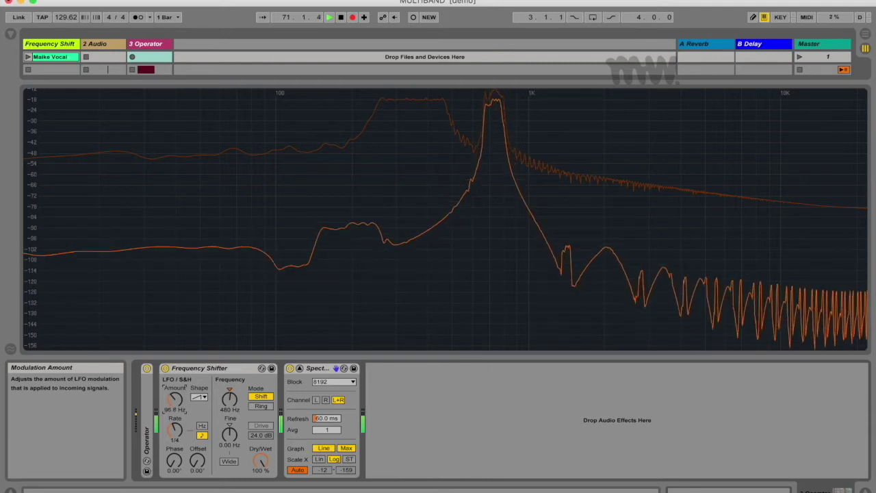
click(261, 407)
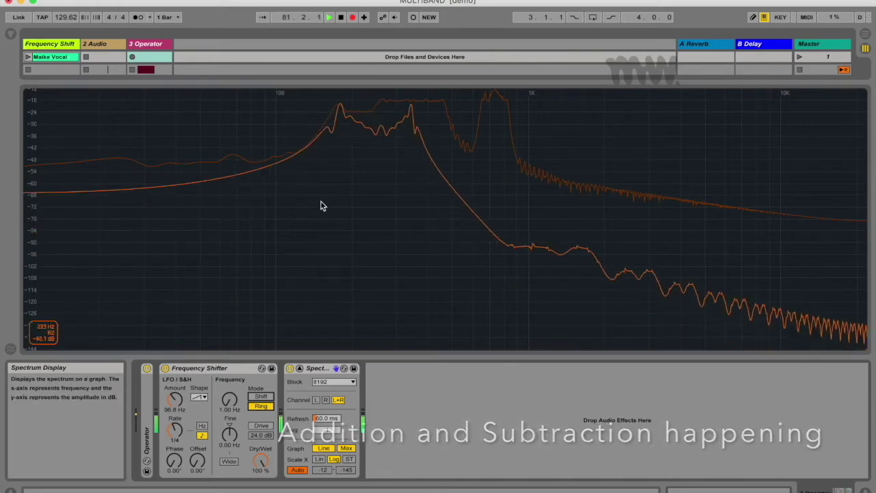
click(199, 397)
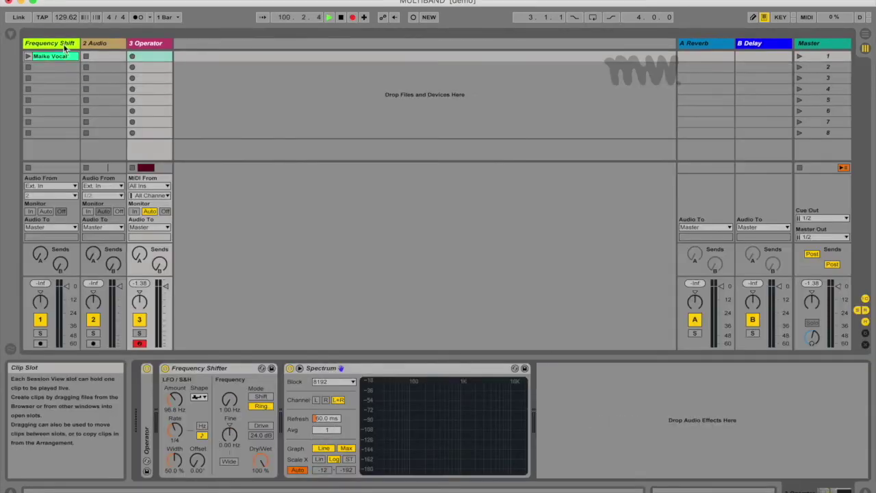
- Add Frequency Shifter to the Frequency Shift track and set the vocal clip's Transpose to -25 st
click(60, 48)
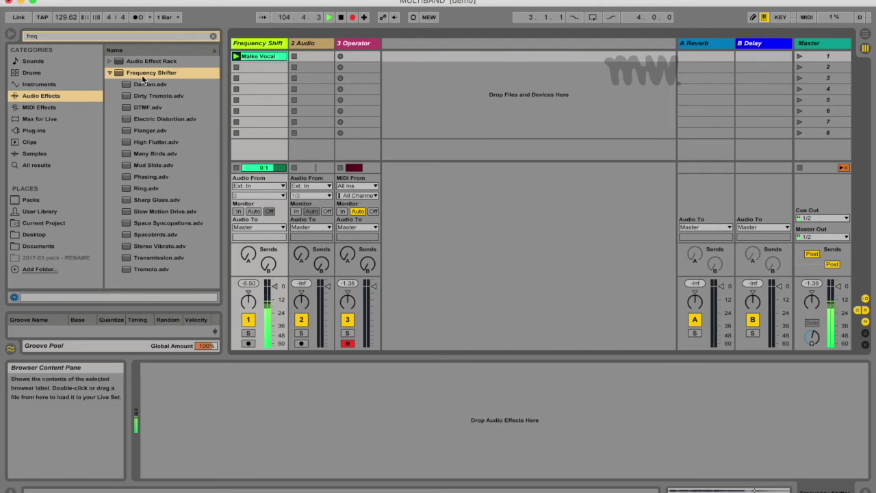
drag(142, 78, 219, 436)
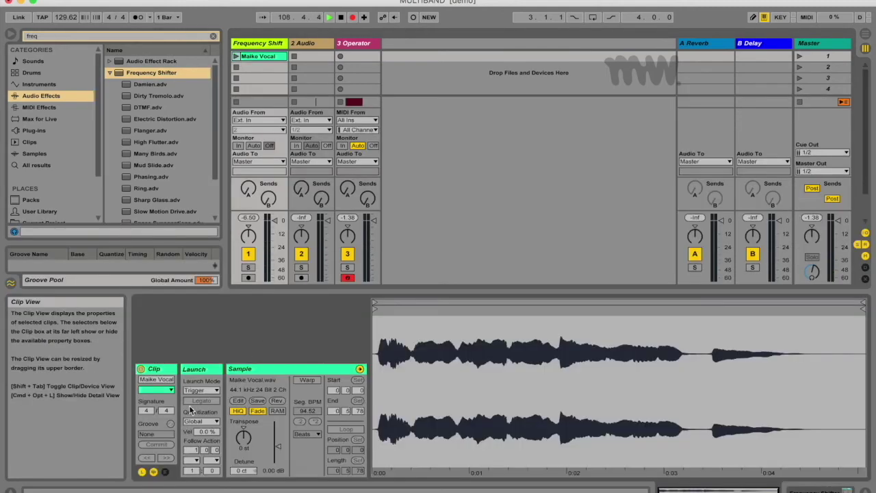
drag(243, 437, 243, 466)
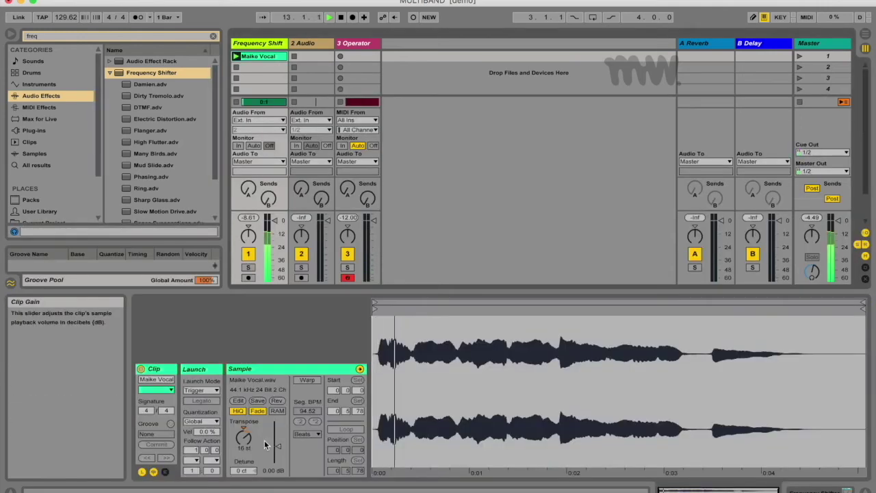
drag(243, 438, 253, 471)
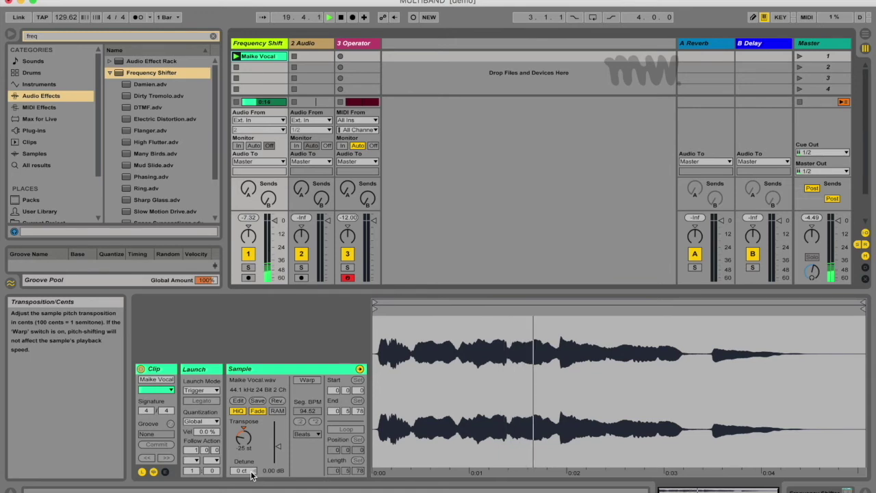
key(space)
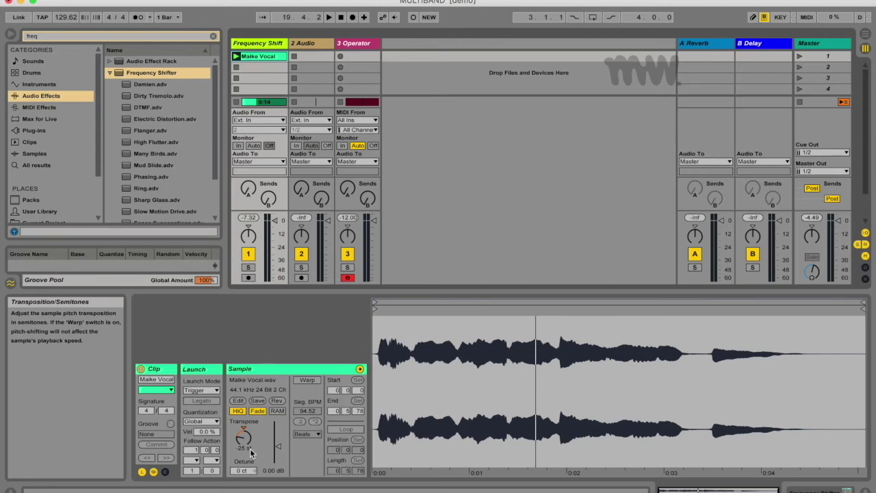
drag(251, 452, 243, 441)
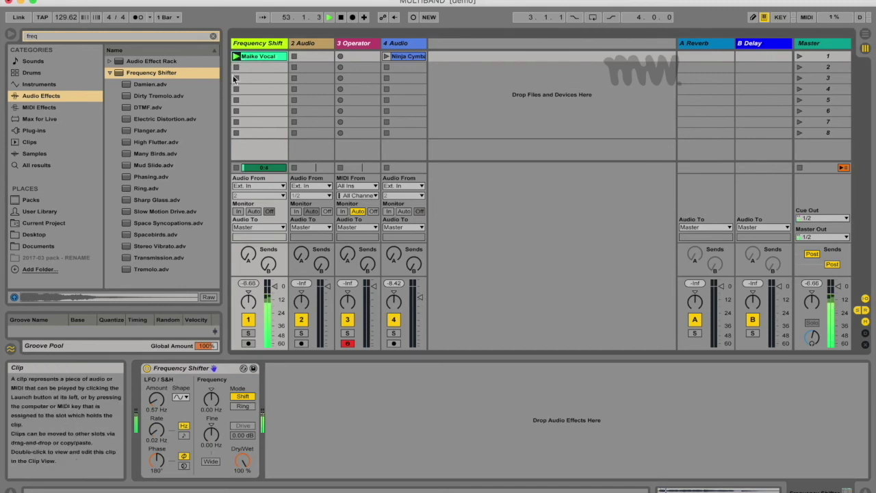
- Raise LFO amount to 23.5 Hz, switch to Ring at 1.00 Hz, and audition the vocal clip
drag(154, 404, 147, 378)
key(space)
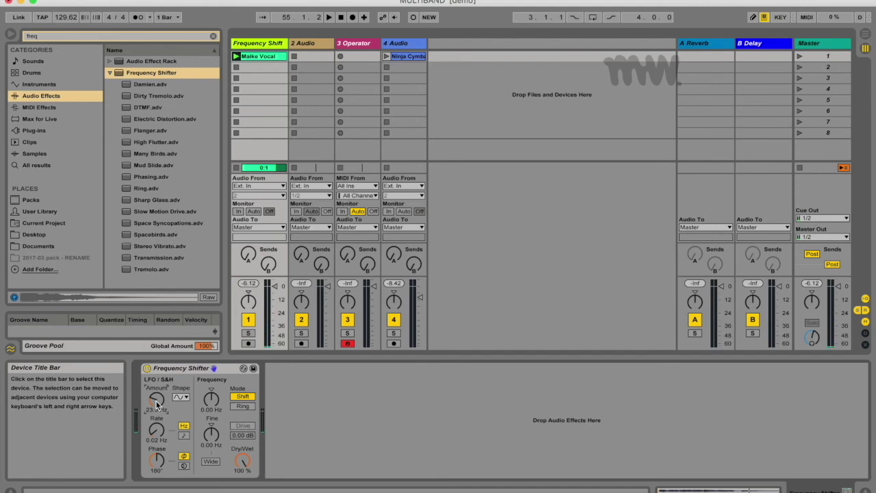
click(242, 407)
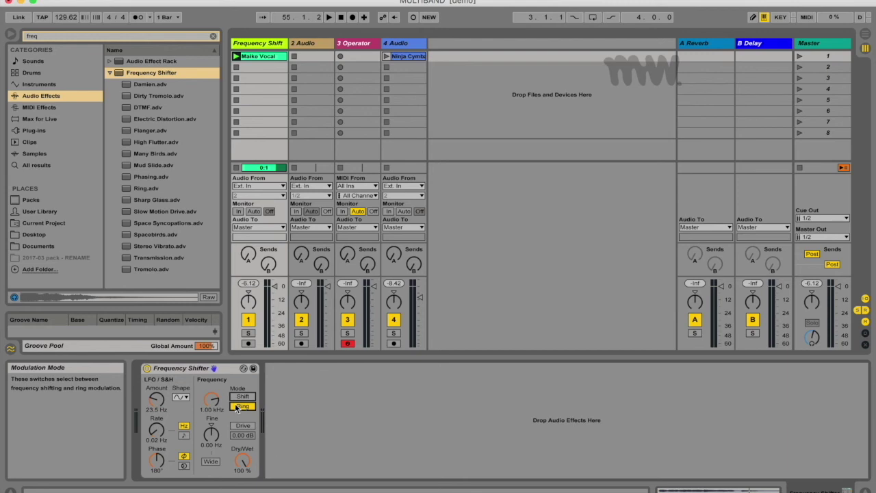
drag(212, 399, 212, 438)
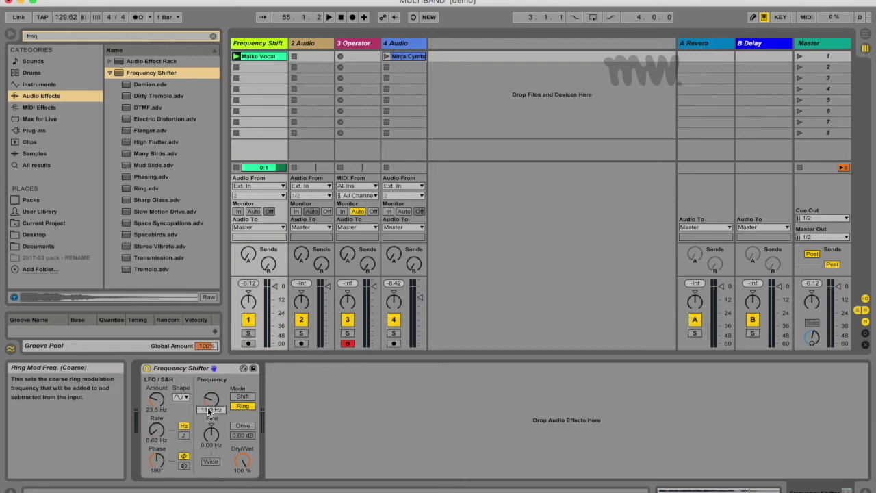
key(Return)
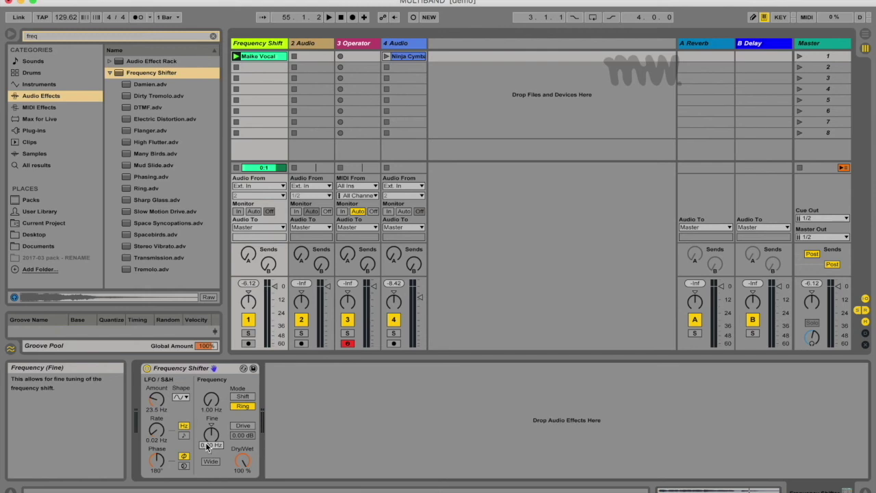
click(236, 56)
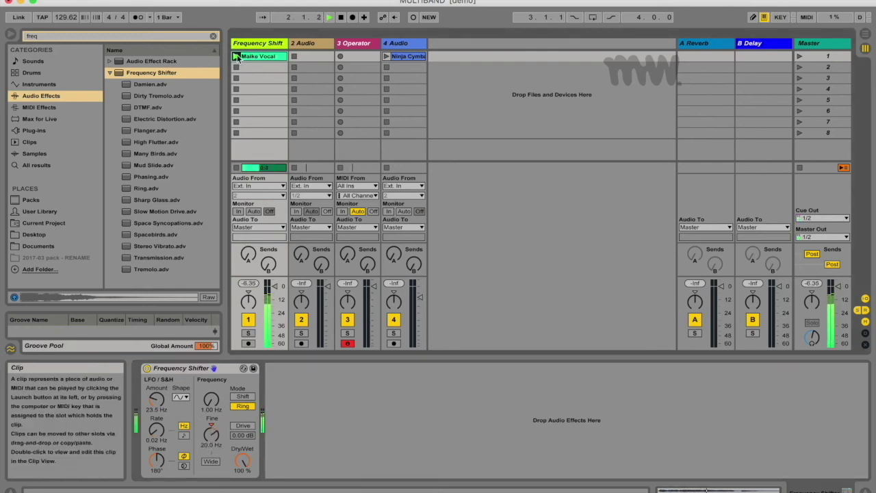
key(space)
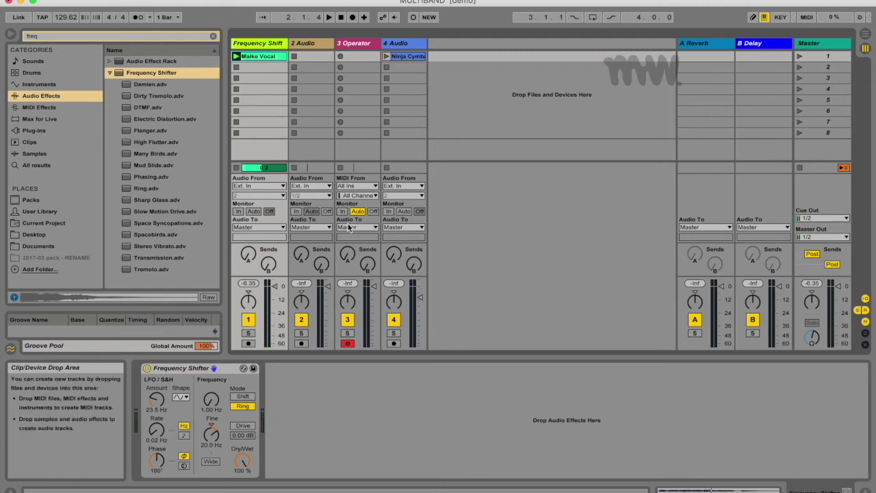
- Enable Wide stereo spread, comparing it on and off while playing the vocal clip
click(210, 461)
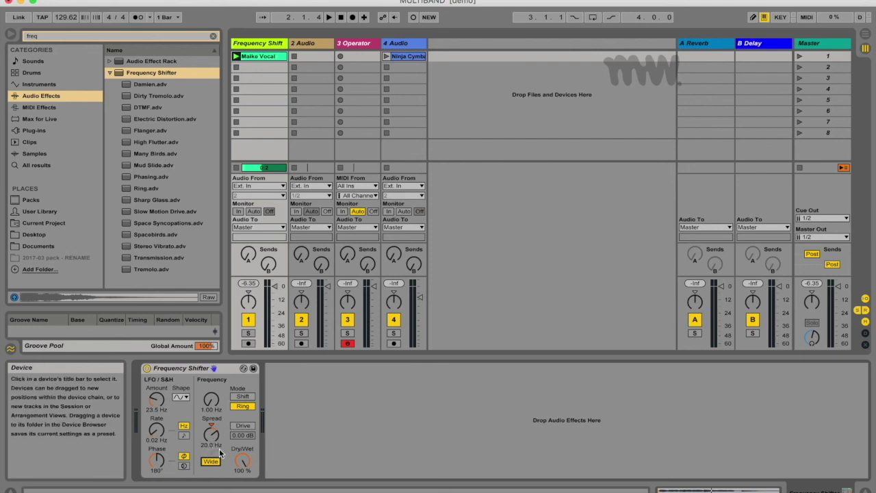
click(236, 56)
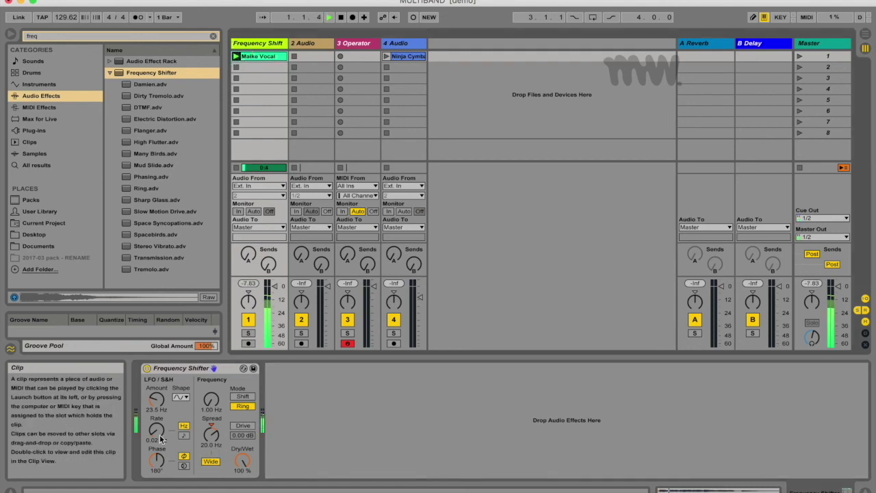
click(210, 461)
click(211, 462)
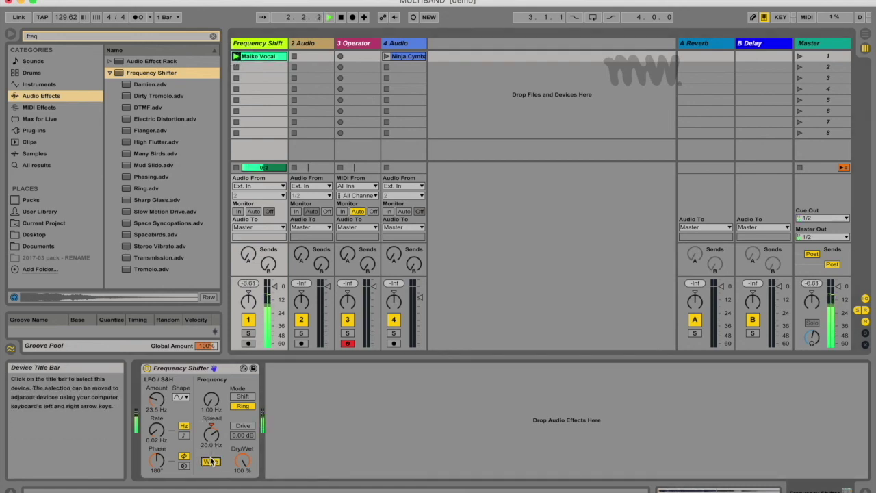
key(space)
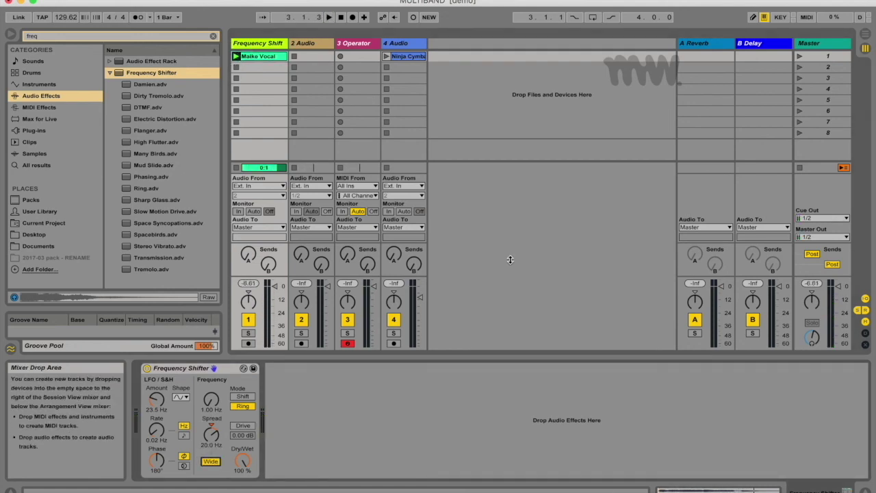
click(237, 57)
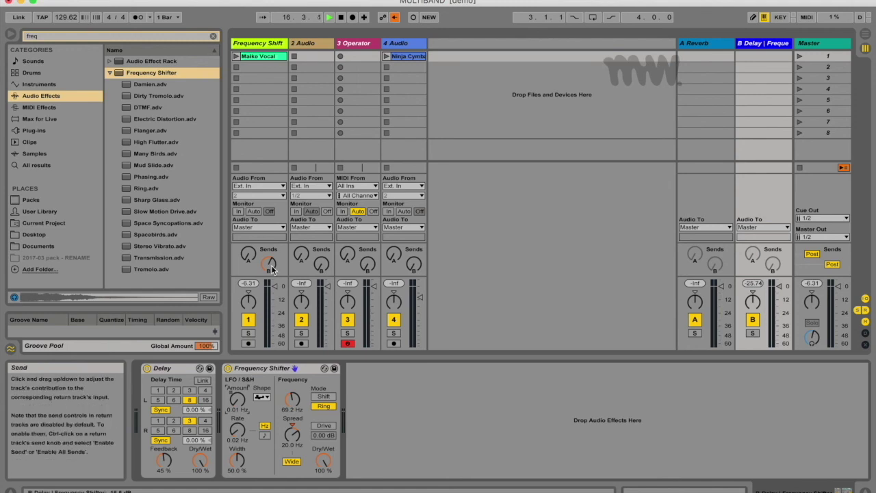
- Launch the vocal clip and show return track B's device chain
click(236, 56)
click(763, 43)
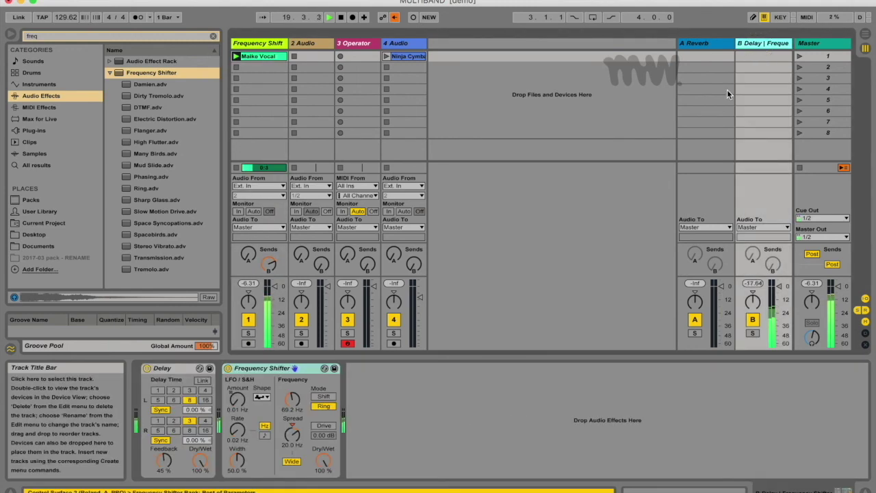